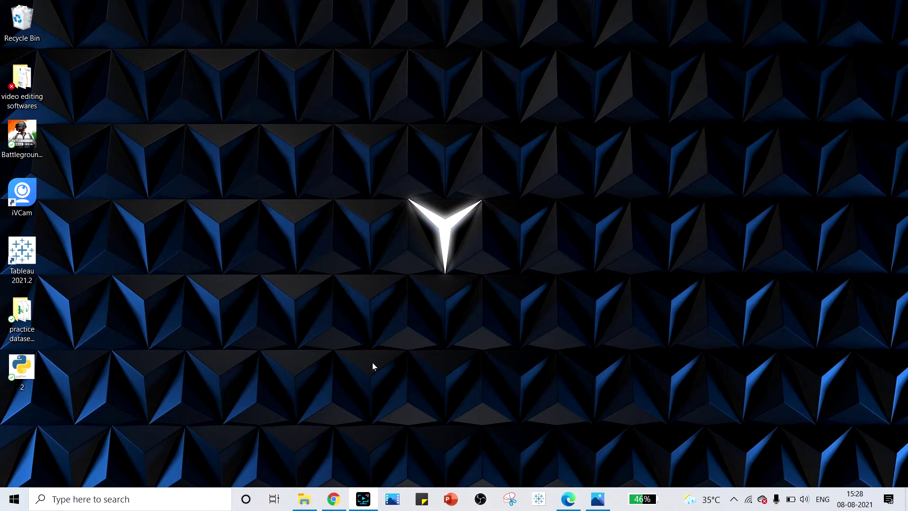
Switch to Edge, find the Tableau course practice datasets page, and download OfficeSupplies.csv from Section 2.
key("alt+Tab")
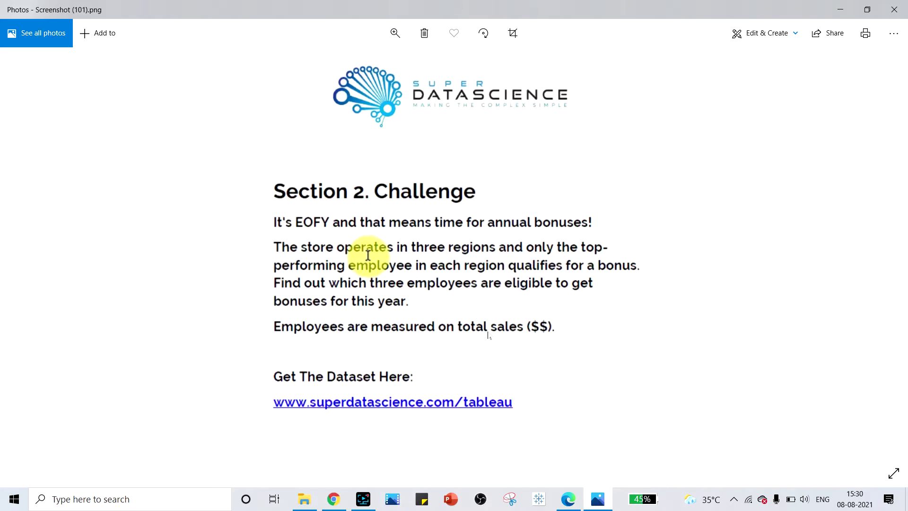
key("alt+Tab")
key("Tab")
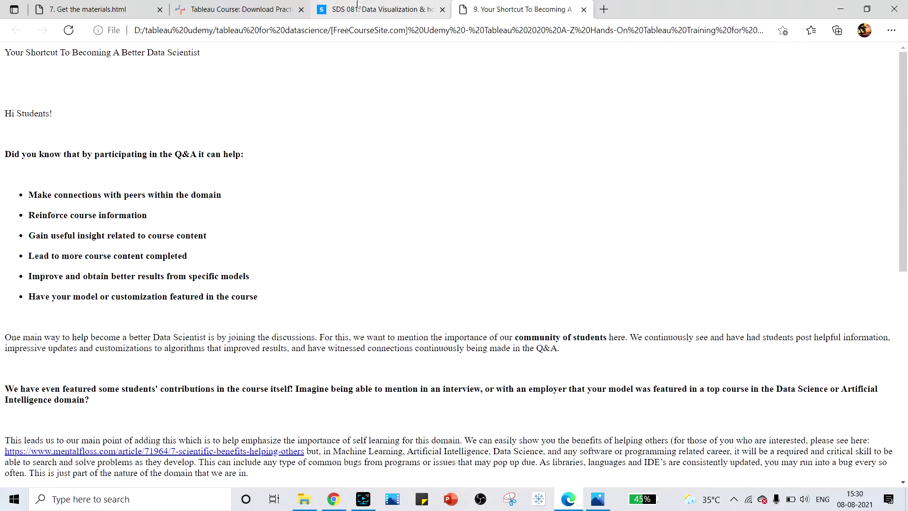
left_click(359, 6)
left_click(274, 6)
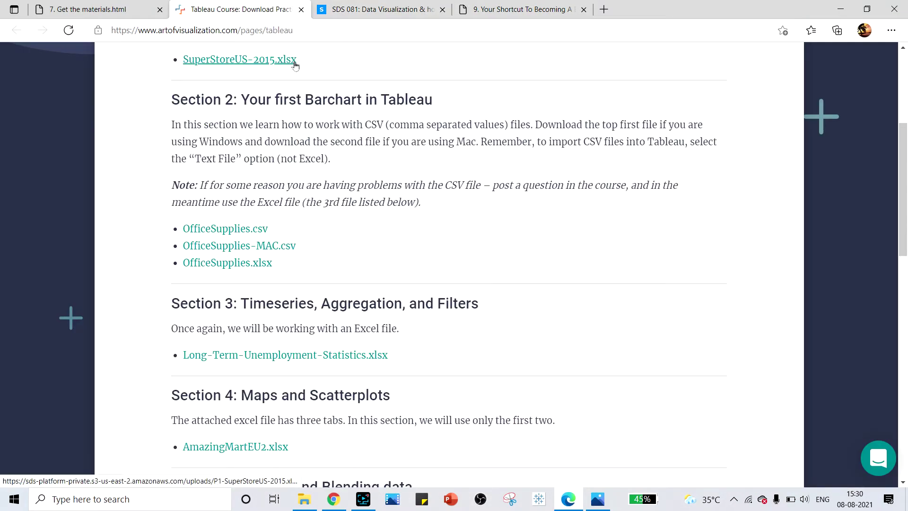
left_click_drag(293, 30, 76, 52)
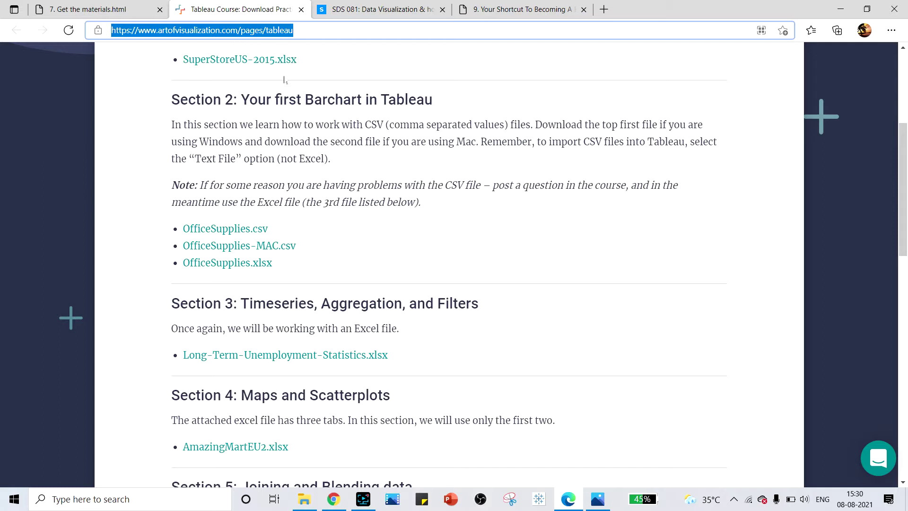
left_click(114, 164)
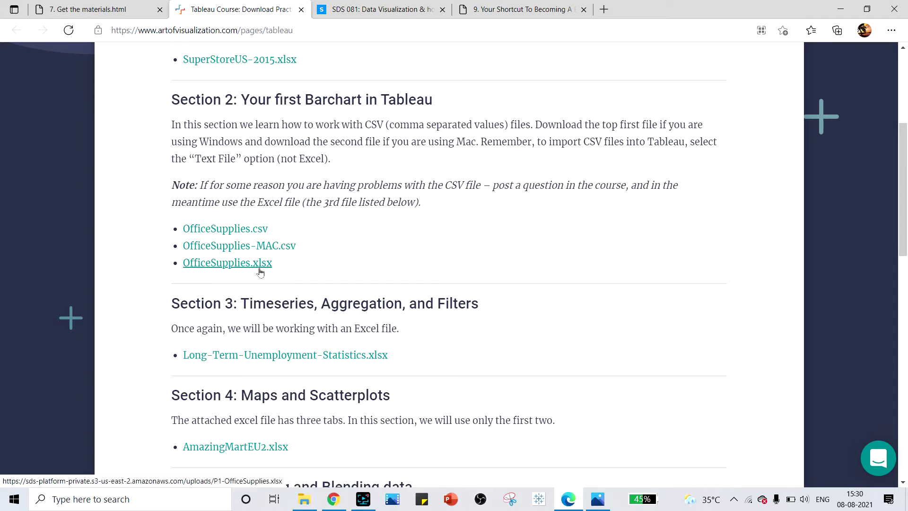
left_click(226, 230)
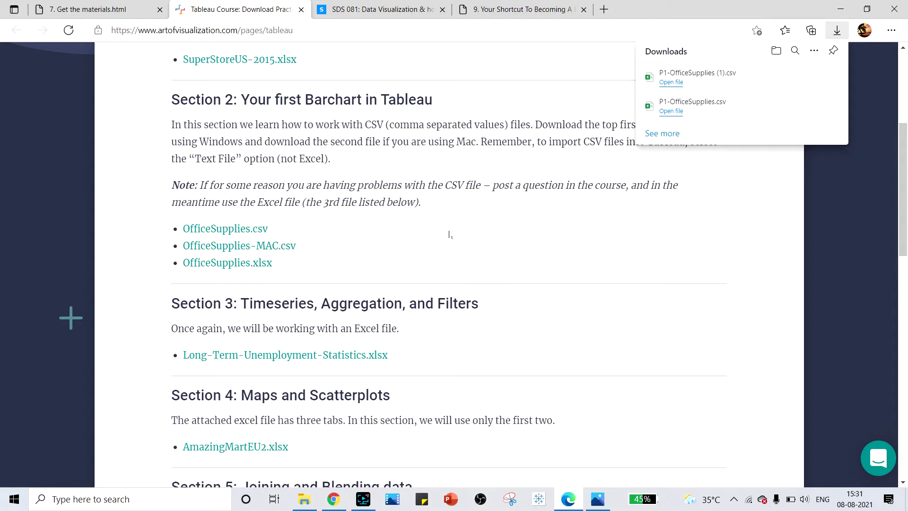
Open the downloaded P1-OfficeSupplies (1).csv in Excel, widen OrderDate to review its columns including Units and Unit Price, and close it without saving.
left_click(669, 83)
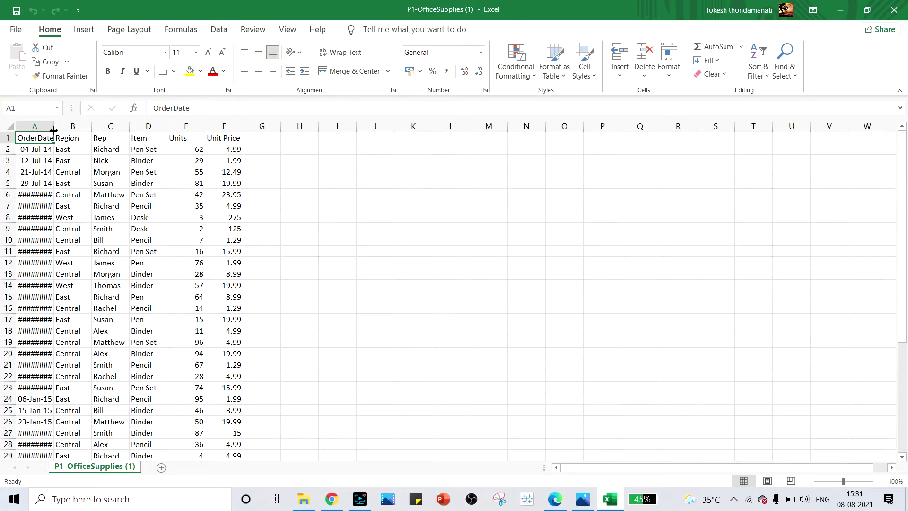
left_click_drag(53, 126, 67, 127)
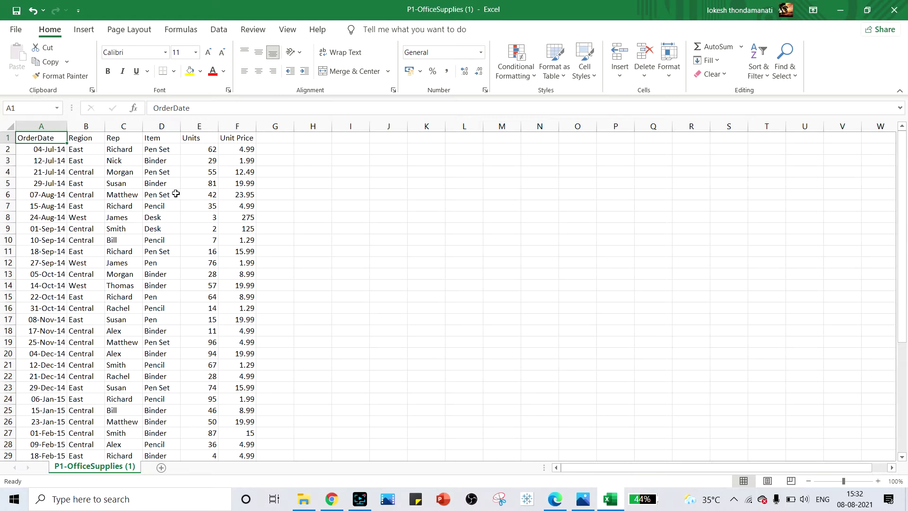
left_click(201, 140)
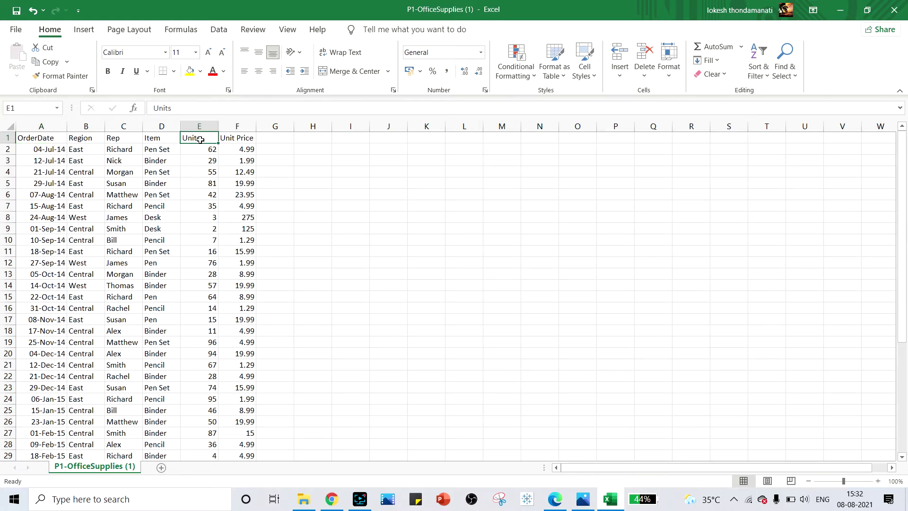
left_click(243, 141)
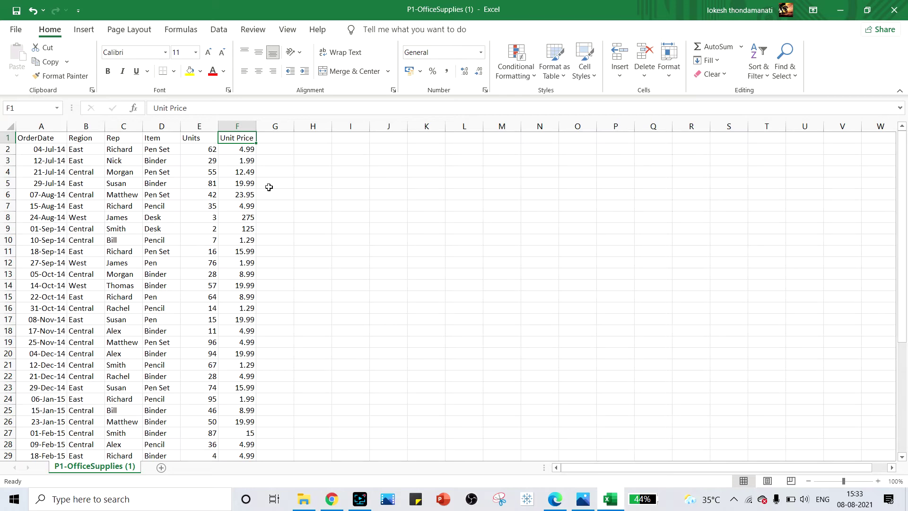
left_click(894, 9)
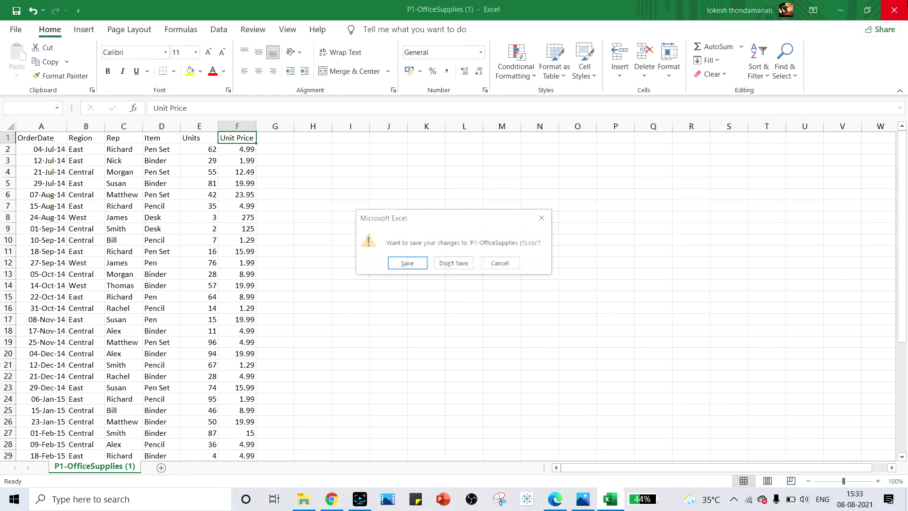
left_click(453, 263)
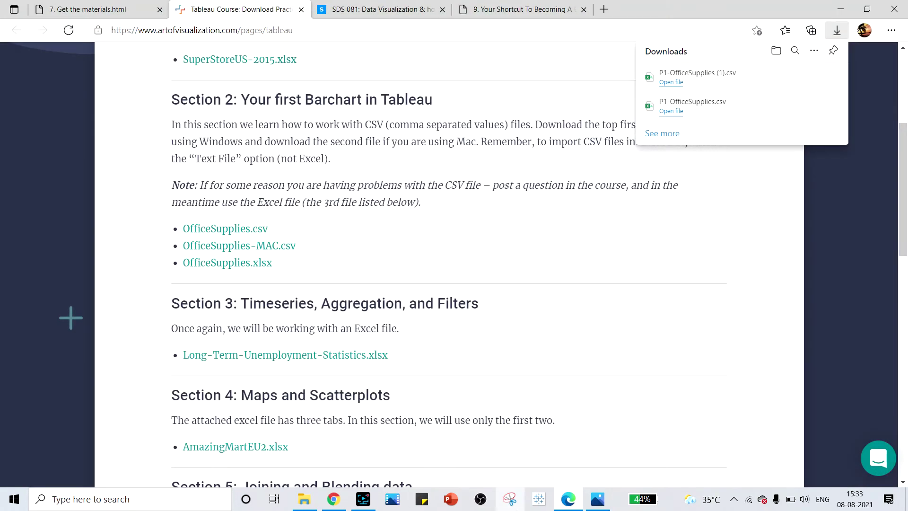
Switch to Tableau, connect to the text file P1-OfficeSupplies (1).csv from Downloads, and briefly preview the data of P1-OfficeSupplies.csv.
left_click(539, 498)
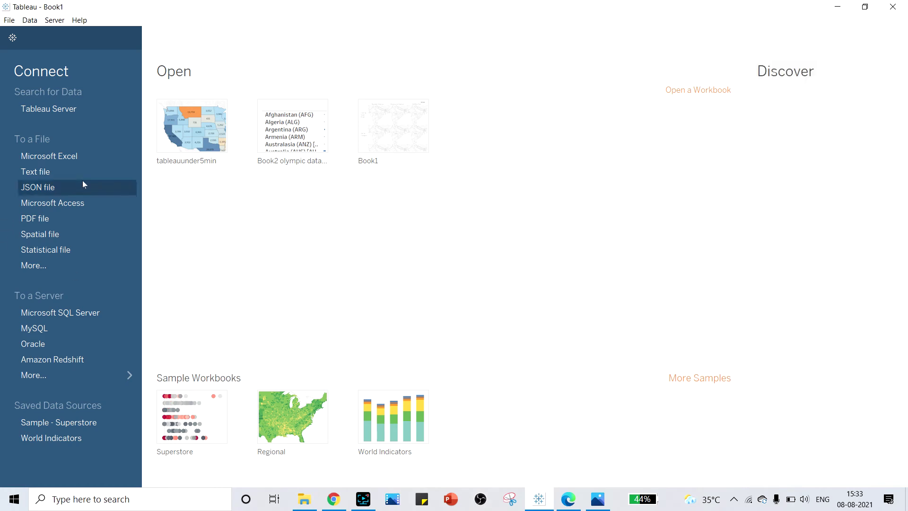
left_click(78, 169)
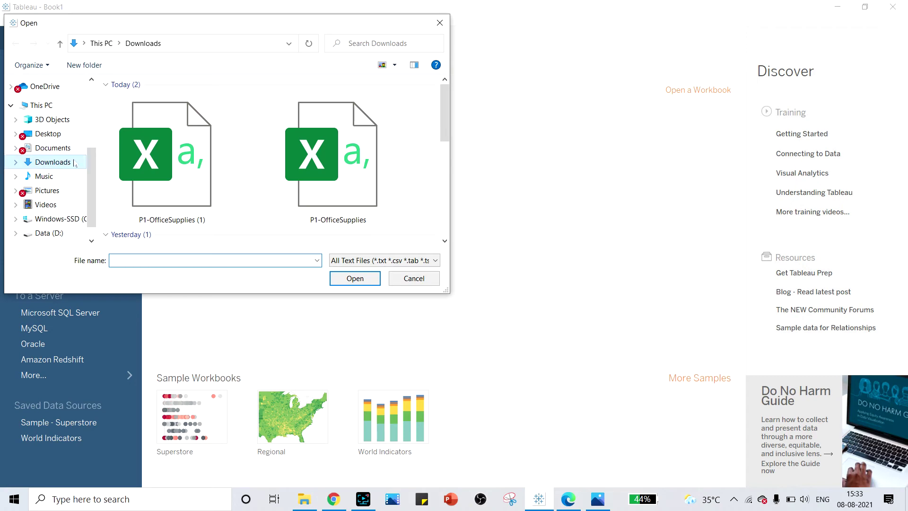
left_click(188, 152)
left_click(364, 281)
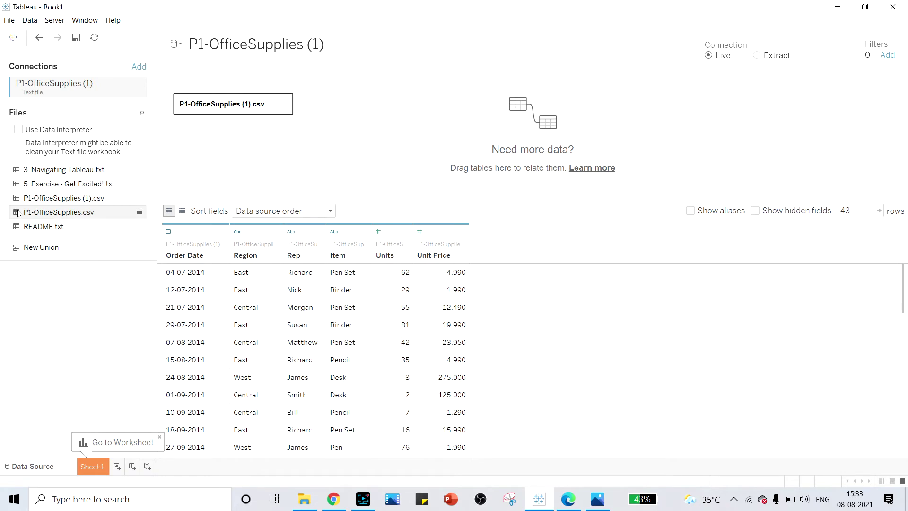
left_click(140, 211)
left_click(627, 148)
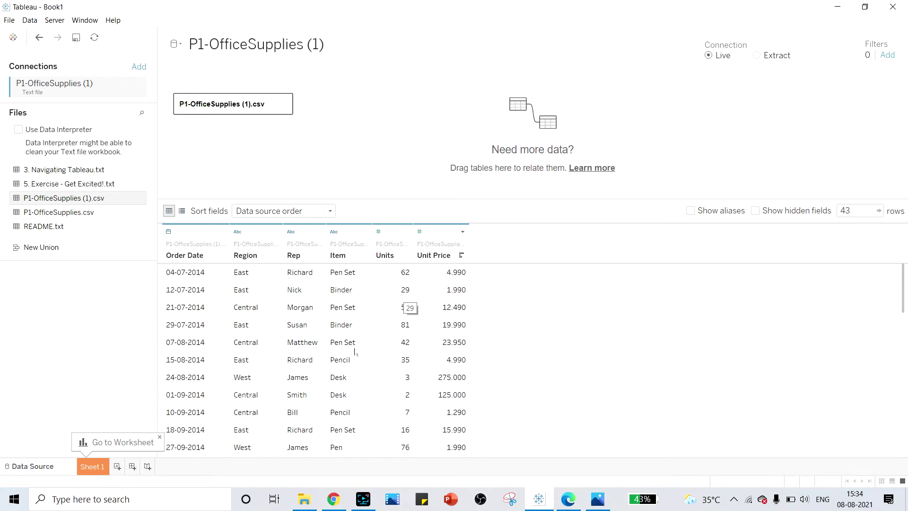
Open P1-OfficeSupplies from the Downloads folder in Excel and fit the OrderDate column so its dates can be read.
left_click(315, 505)
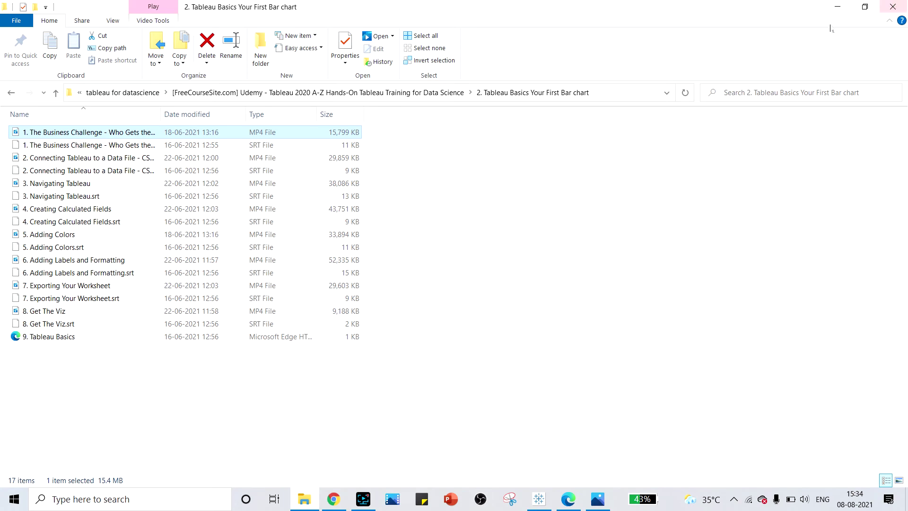
left_click(834, 9)
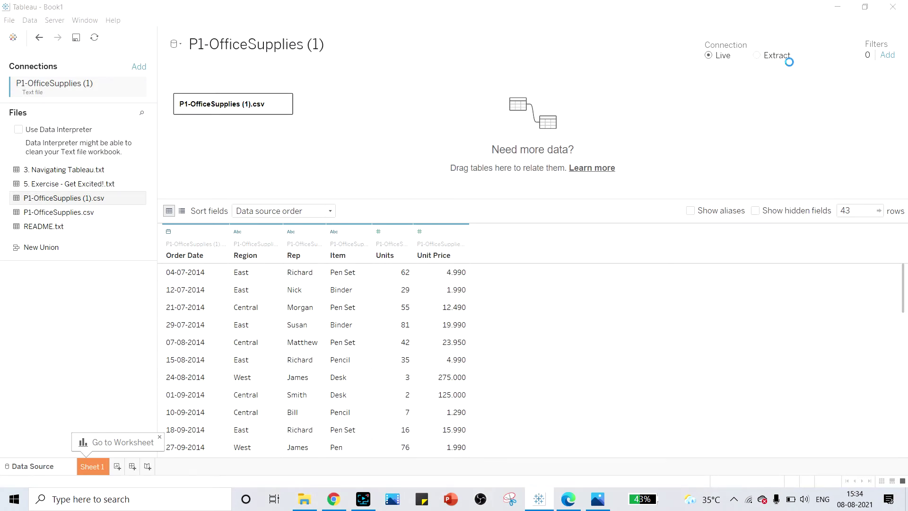
key("super+e")
double_click(199, 142)
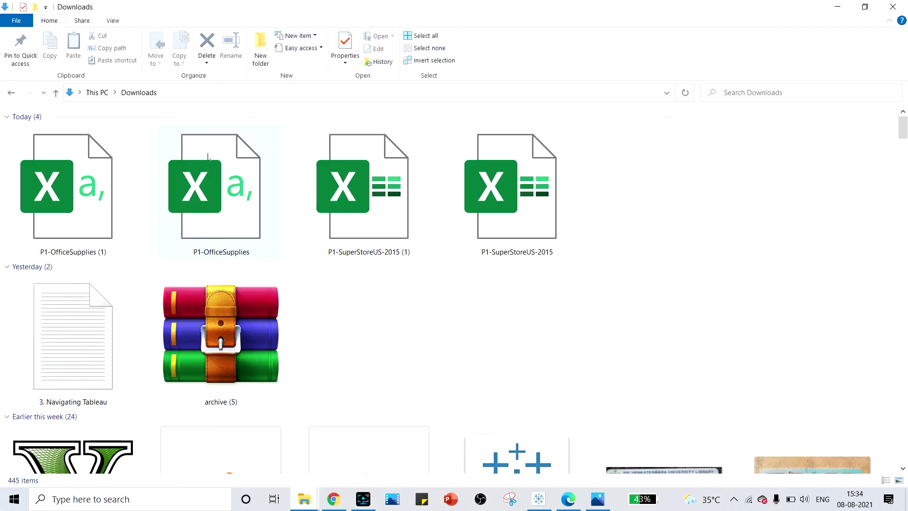
left_click(95, 188)
double_click(182, 197)
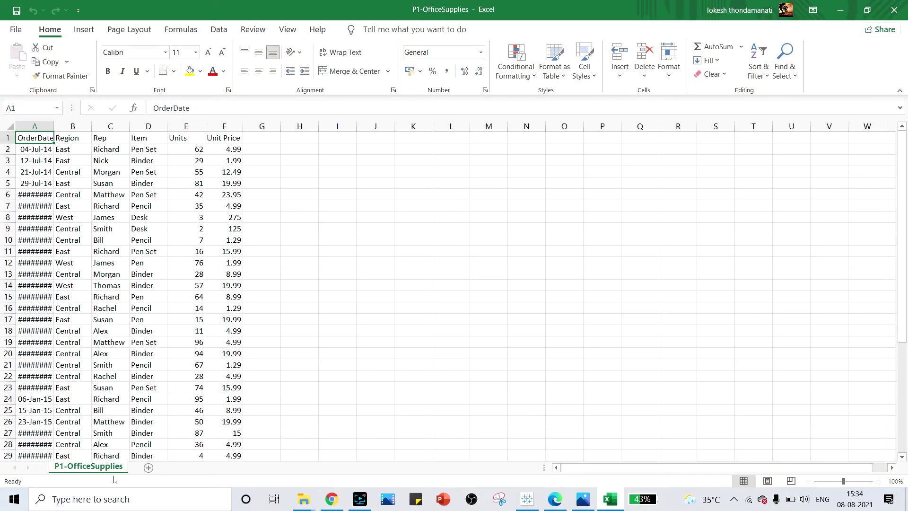
double_click(56, 125)
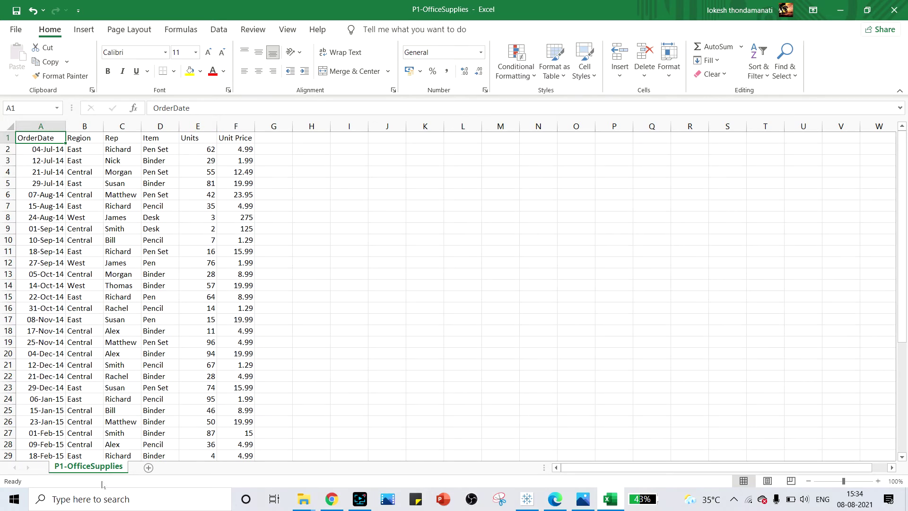
Compare the Excel data with Tableau's data source page, adding a blank worksheet to the Excel workbook before returning to Tableau.
key("alt+Tab")
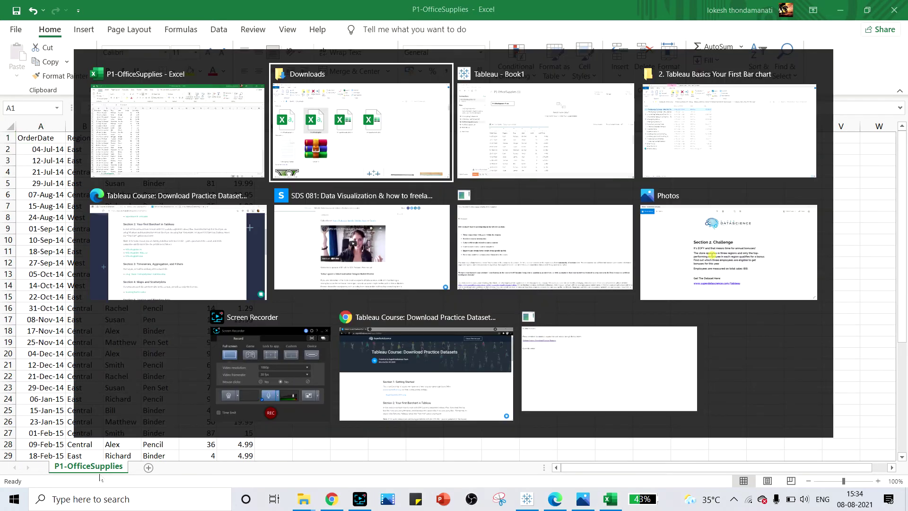
key("alt+Tab")
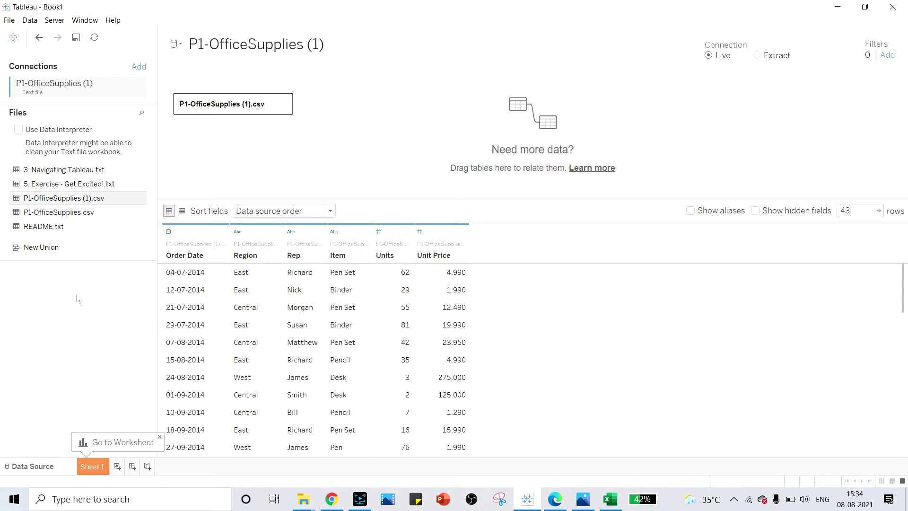
key("alt+Tab")
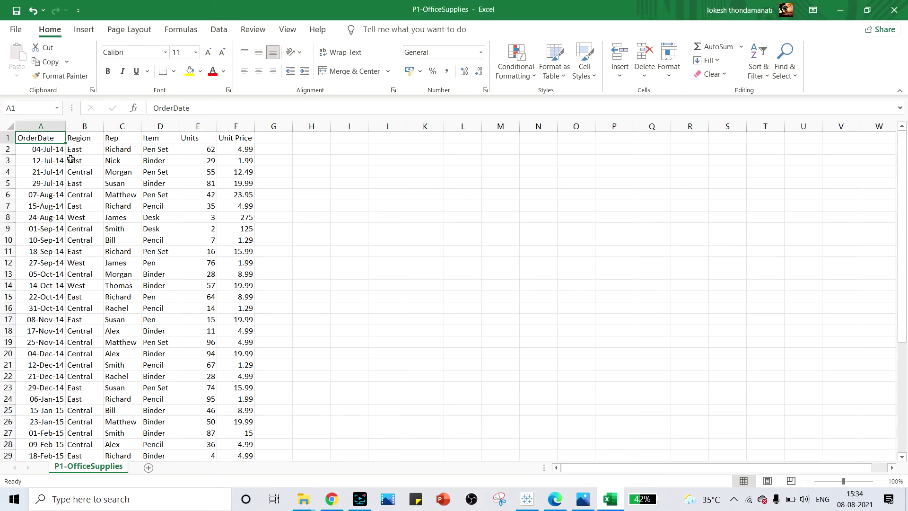
left_click(148, 467)
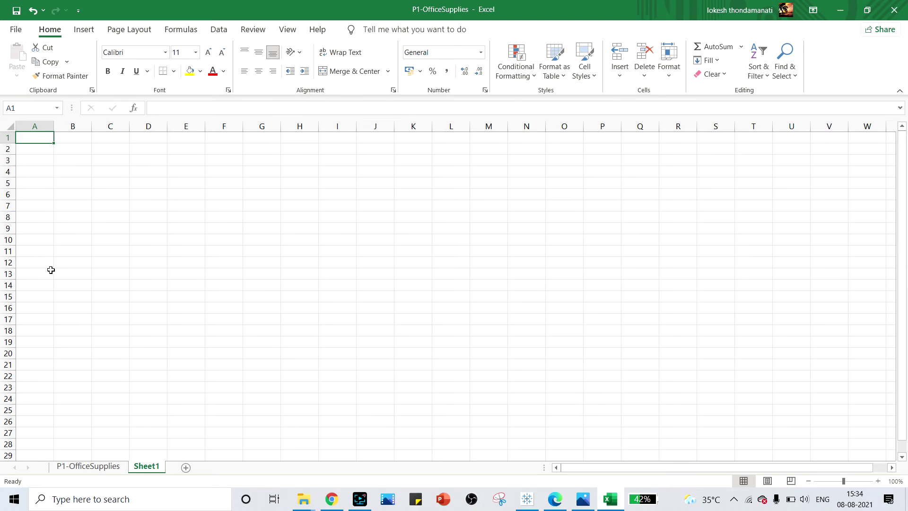
key("alt+Tab")
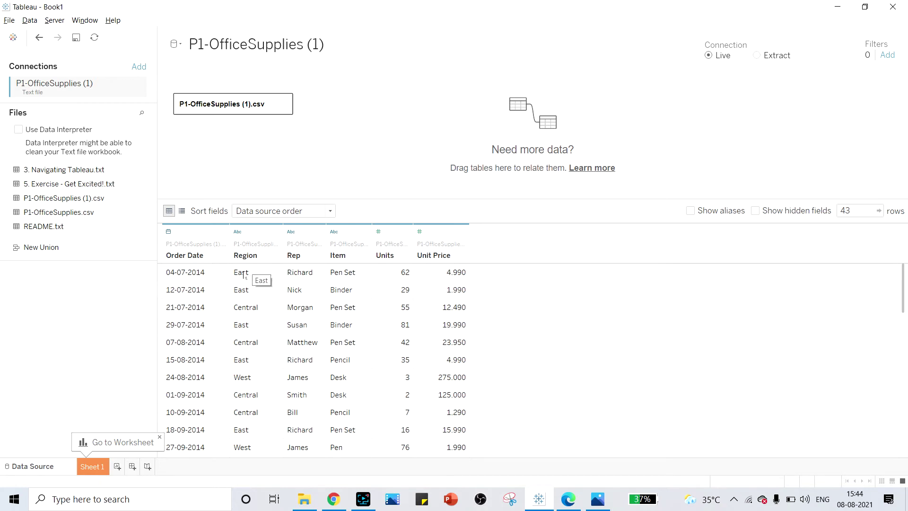
Visit the P1-OfficeSupplies (1) data source page from Sheet 1 through the data source's edit option and return to Sheet 1.
left_click(93, 466)
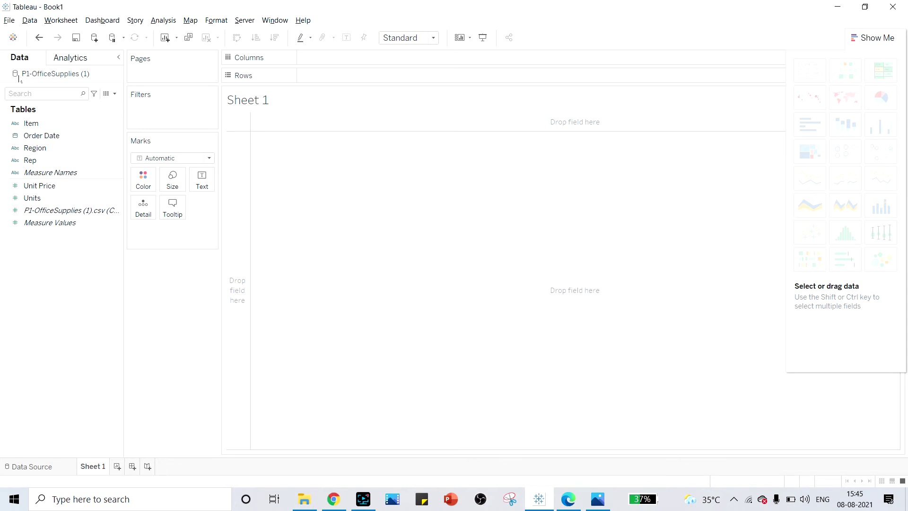
right_click(64, 75)
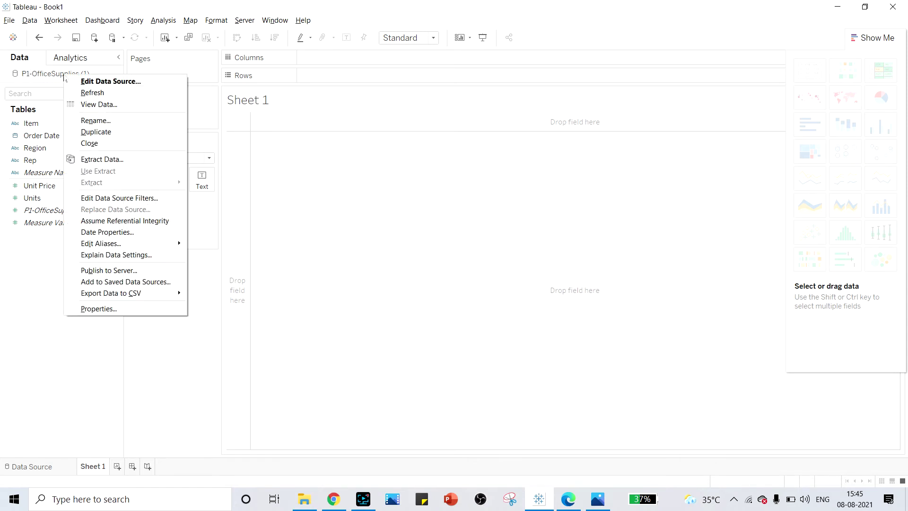
left_click(89, 83)
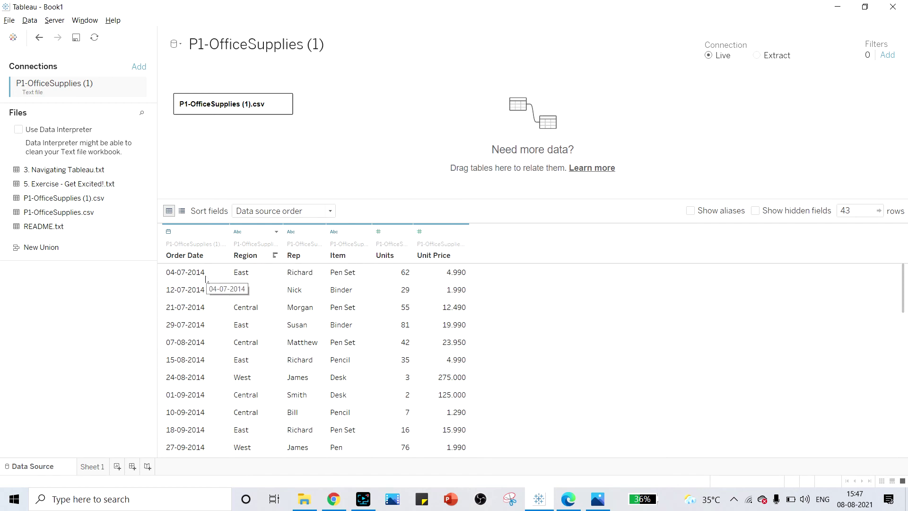
left_click(97, 467)
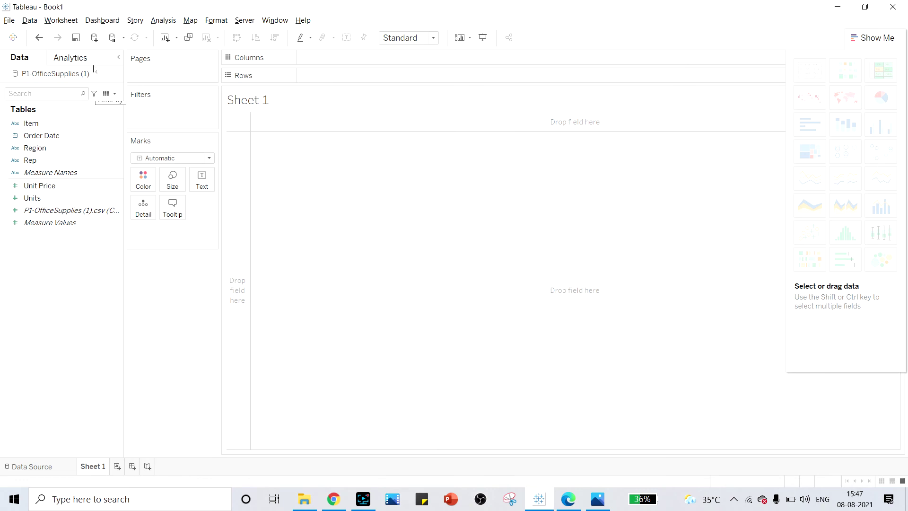
double_click(80, 75)
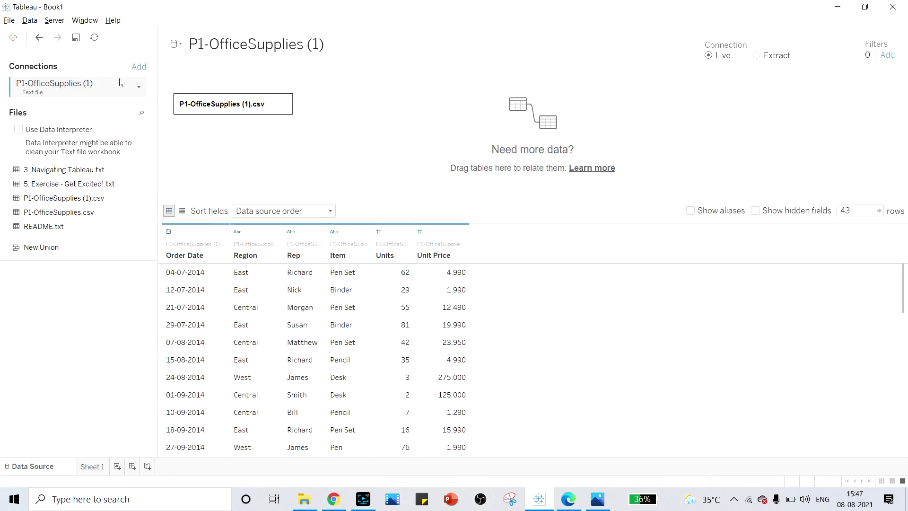
left_click(92, 466)
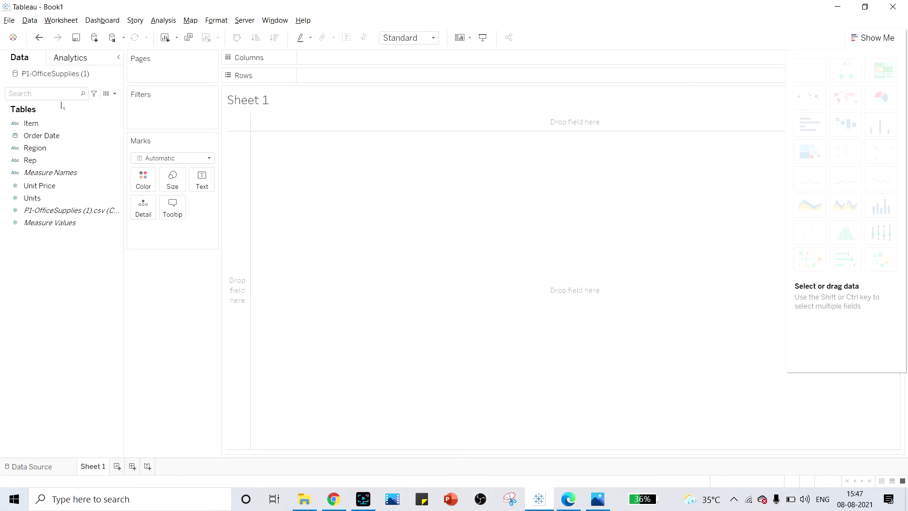
Check the Analytics pane, then view the underlying data of P1-OfficeSupplies (1) and examine its Item, Order Date and Region values.
left_click(82, 60)
left_click(40, 61)
right_click(61, 75)
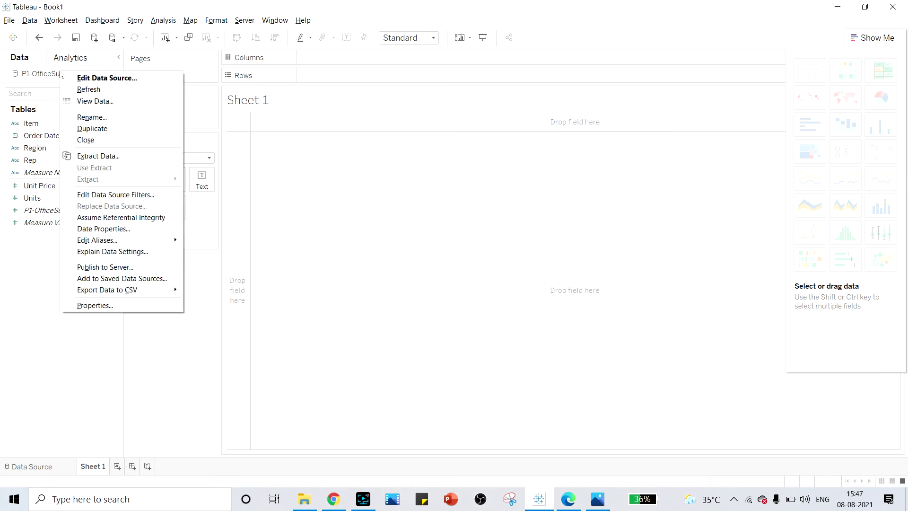
left_click(107, 101)
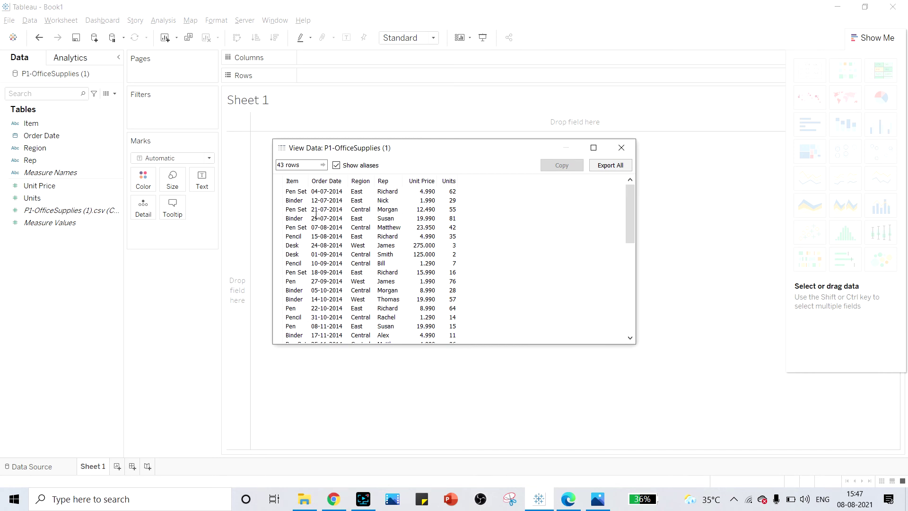
scroll(318, 216, "down", 10)
scroll(320, 219, "up", 10)
left_click_drag(296, 208, 360, 204)
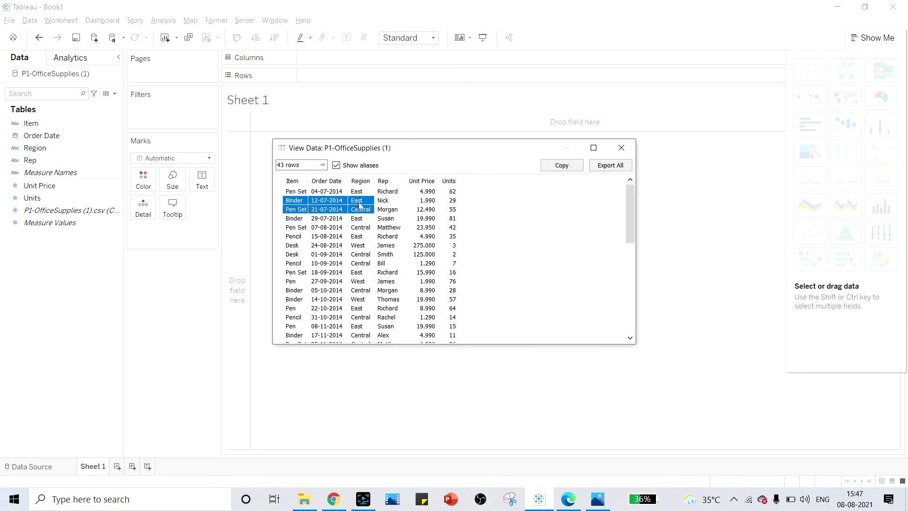
Copy the Item values for orders dated 21-07-2014 through 18-09-2014 and view the remaining rows of the underlying data.
left_click(546, 219)
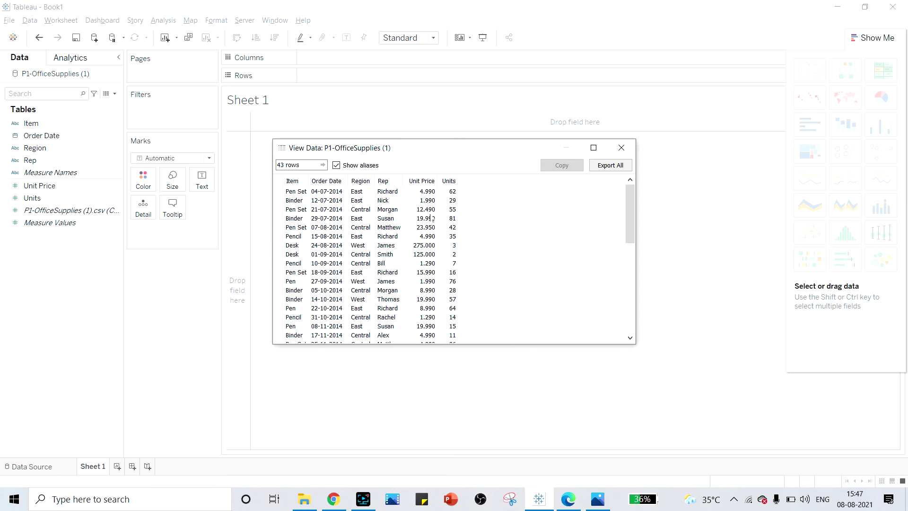
left_click(293, 210)
left_click_drag(293, 213, 296, 272)
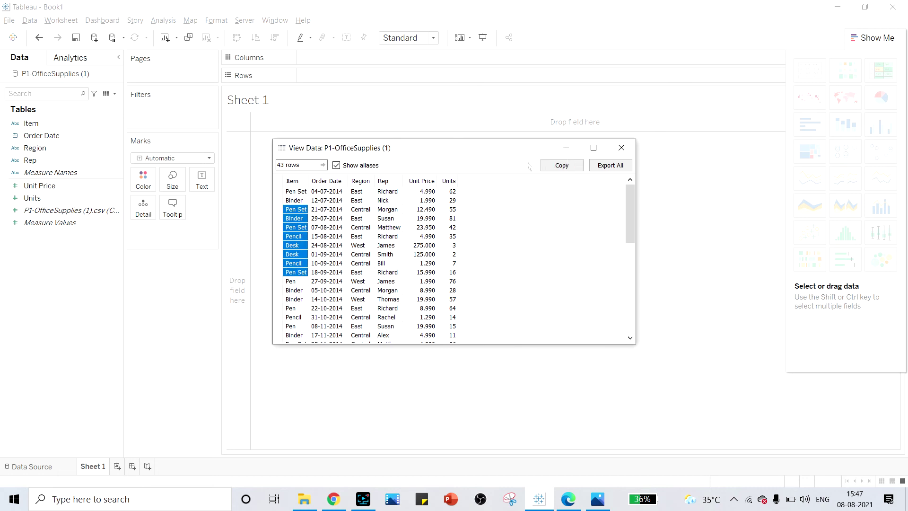
left_click(562, 165)
left_click(497, 232)
scroll(468, 338, "down", 9)
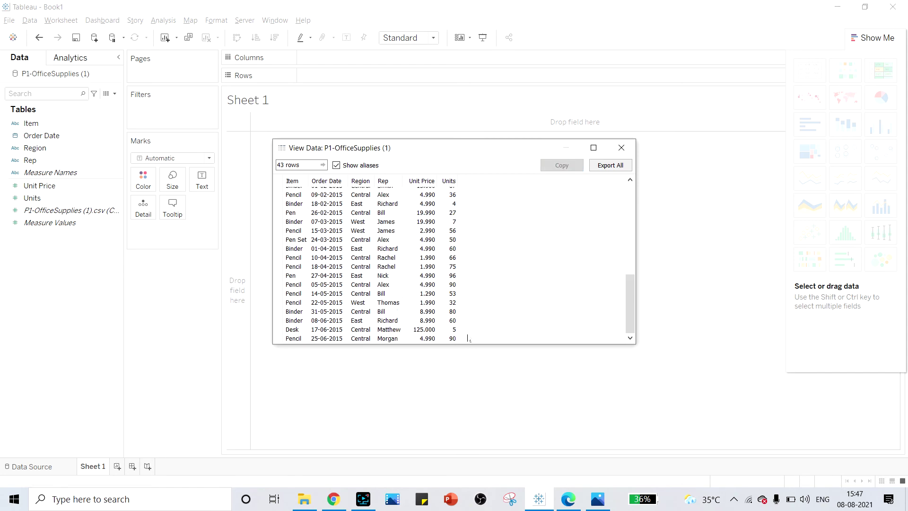
Check the export dialog for the full data as a CSV file, cancel the export and close the data view.
left_click(610, 165)
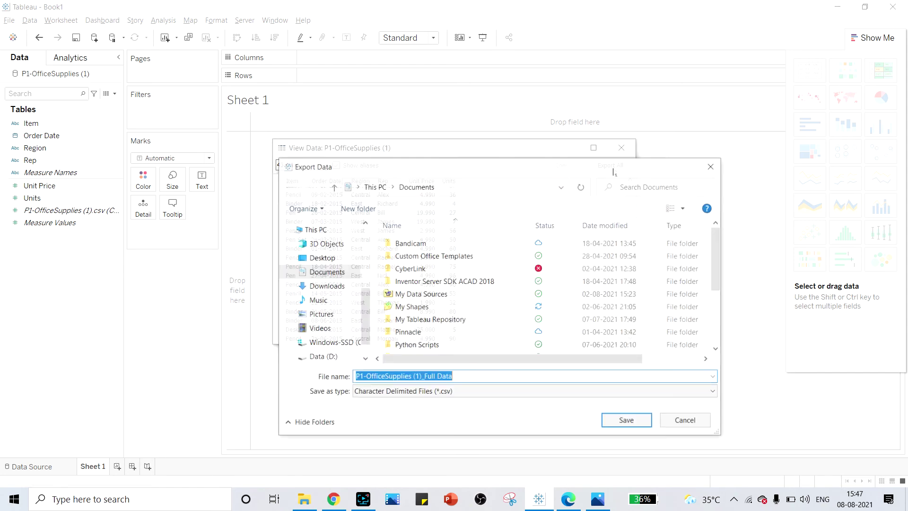
left_click(695, 425)
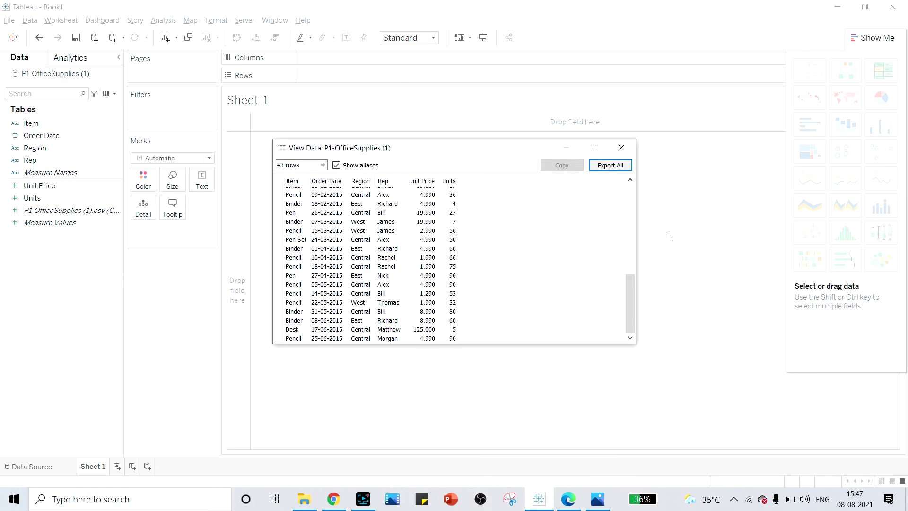
left_click(624, 146)
Review the extract options of the P1-OfficeSupplies (1) data source and cancel without creating an extract.
right_click(84, 75)
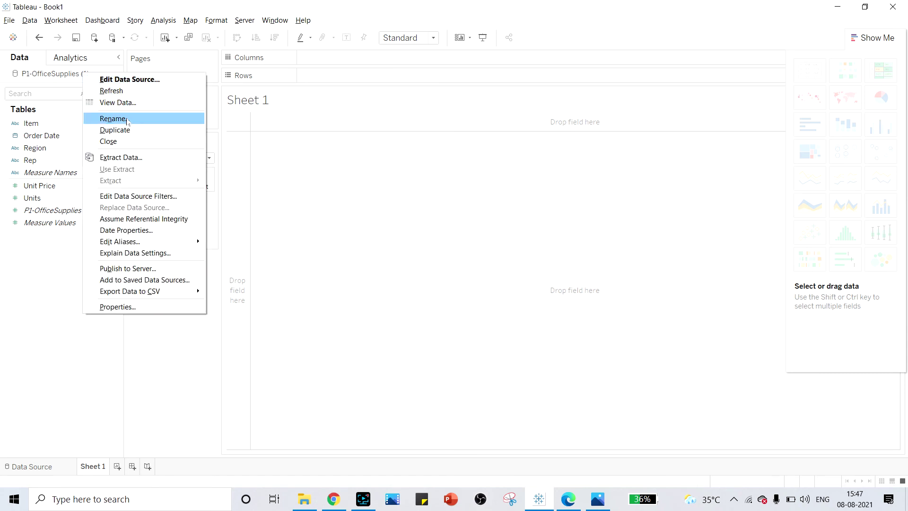
left_click(138, 157)
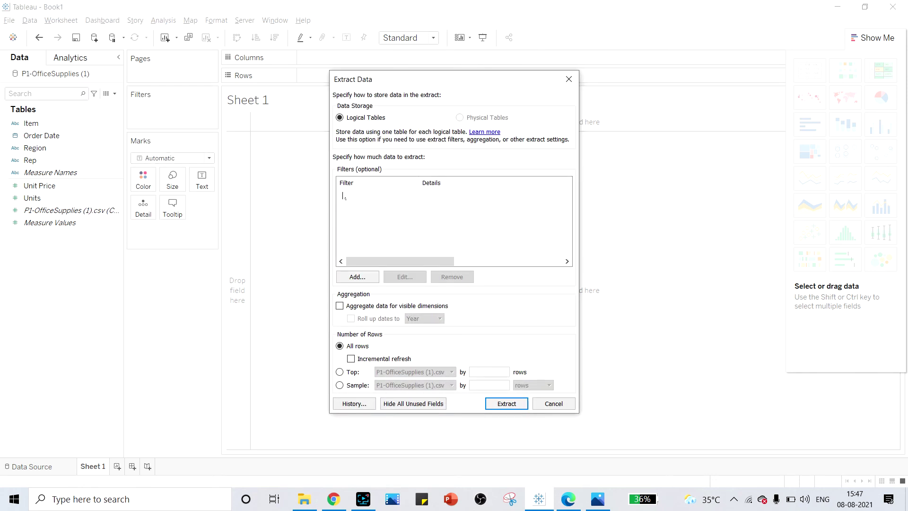
left_click(540, 404)
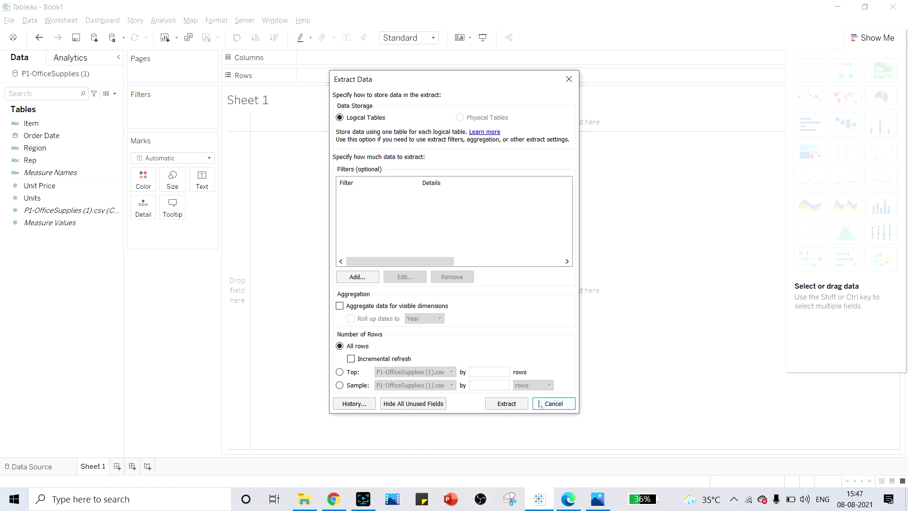
Go through the dimension fields of the table, selecting Order Date, Region and Rep in turn.
left_click(37, 135)
left_click(50, 111)
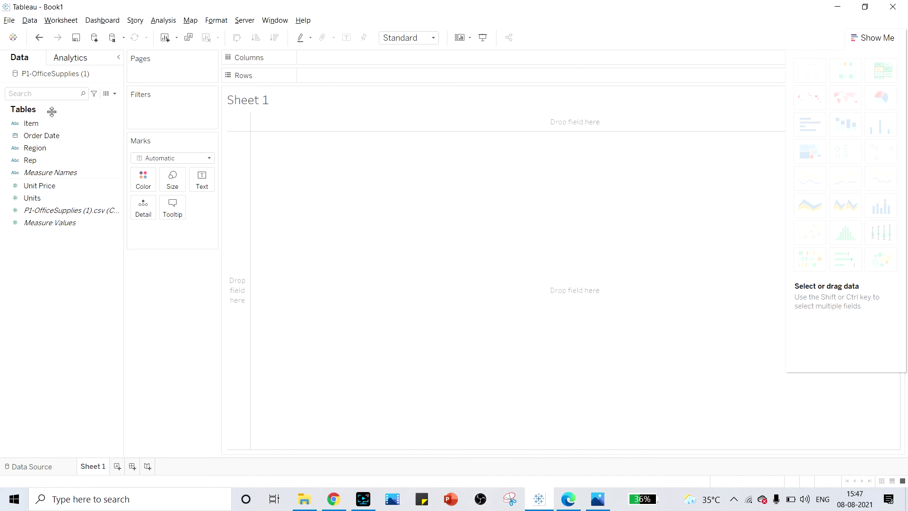
left_click(52, 136)
left_click(65, 150)
left_click(68, 161)
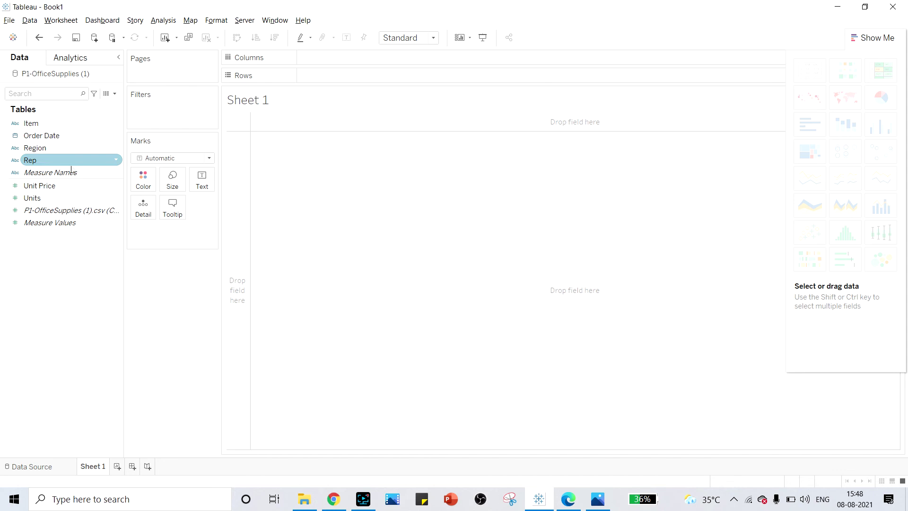
Return to the data source page and look through the connectors available for a new data source without connecting to one.
left_click(26, 466)
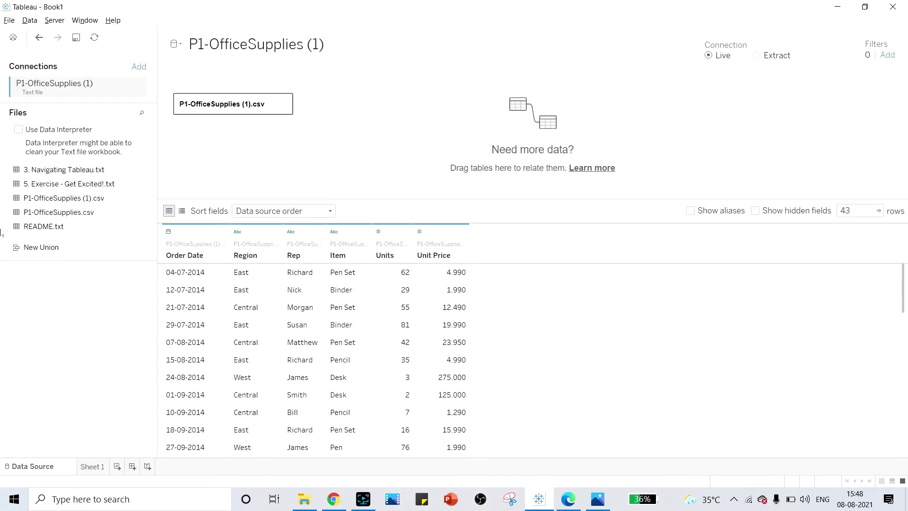
left_click(9, 21)
mouse_move(28, 23)
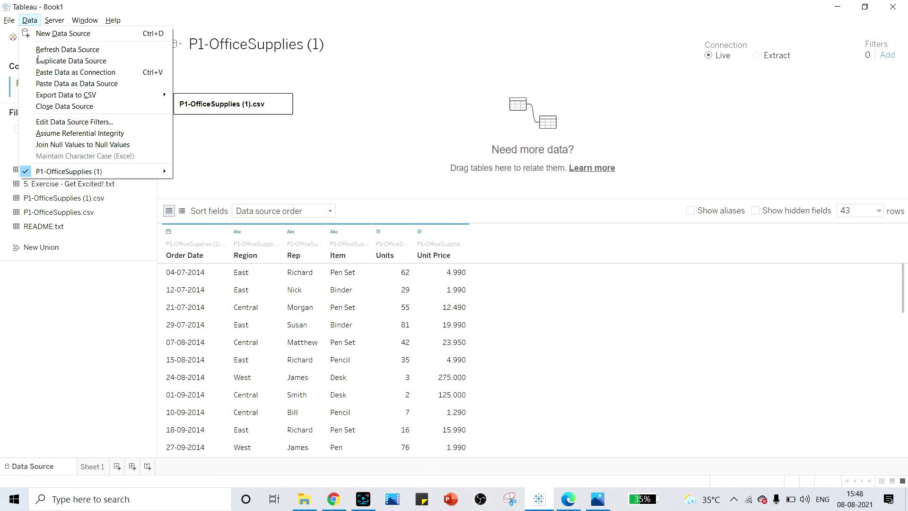
left_click(55, 34)
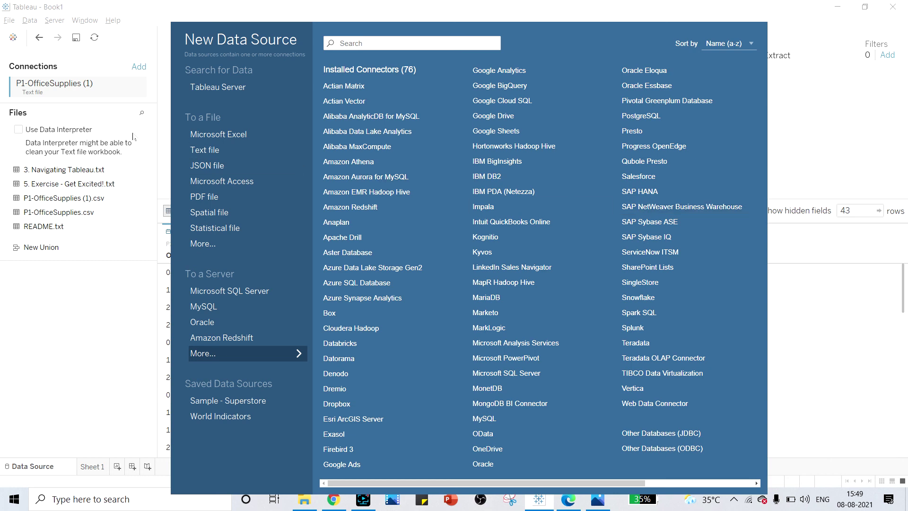
left_click(815, 98)
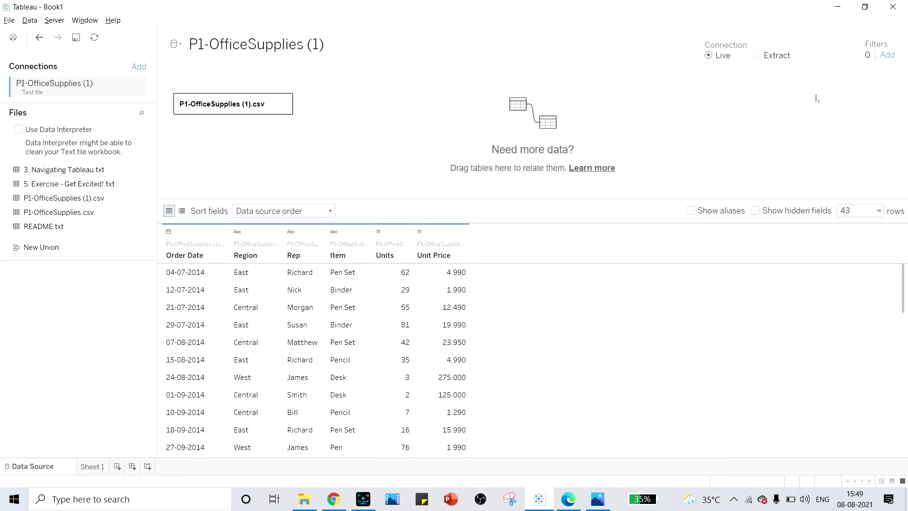